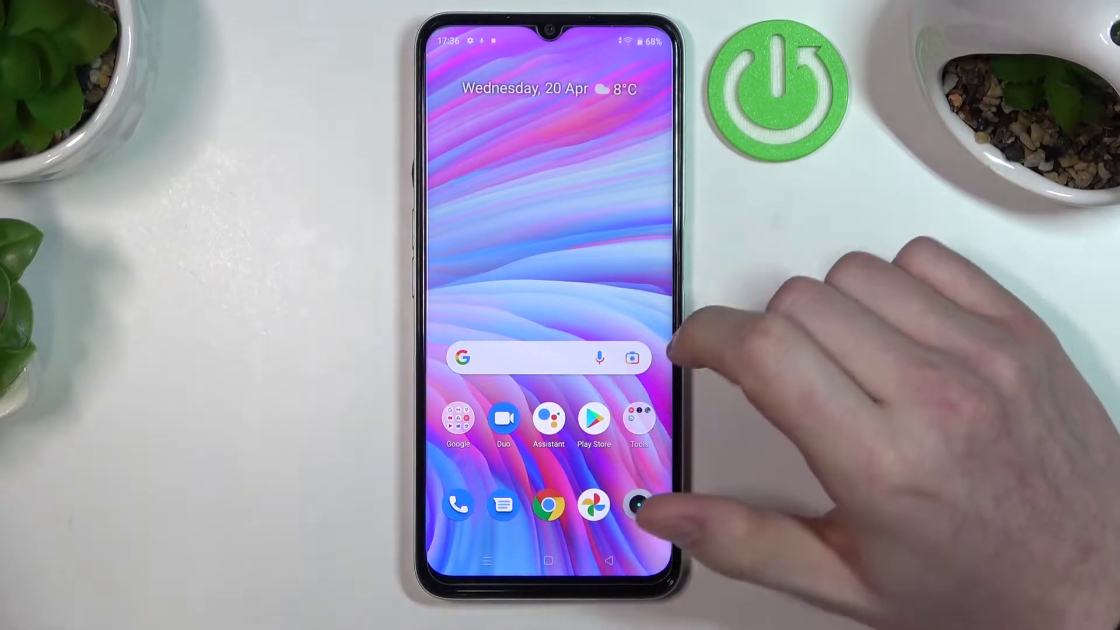
Step: Open the Settings app from the app drawer and go to its Display page
{"action": "left_click_drag", "start_coordinate": [657, 411], "coordinate": [508, 420]}
{"action": "left_click_drag", "start_coordinate": [604, 437], "coordinate": [603, 219]}
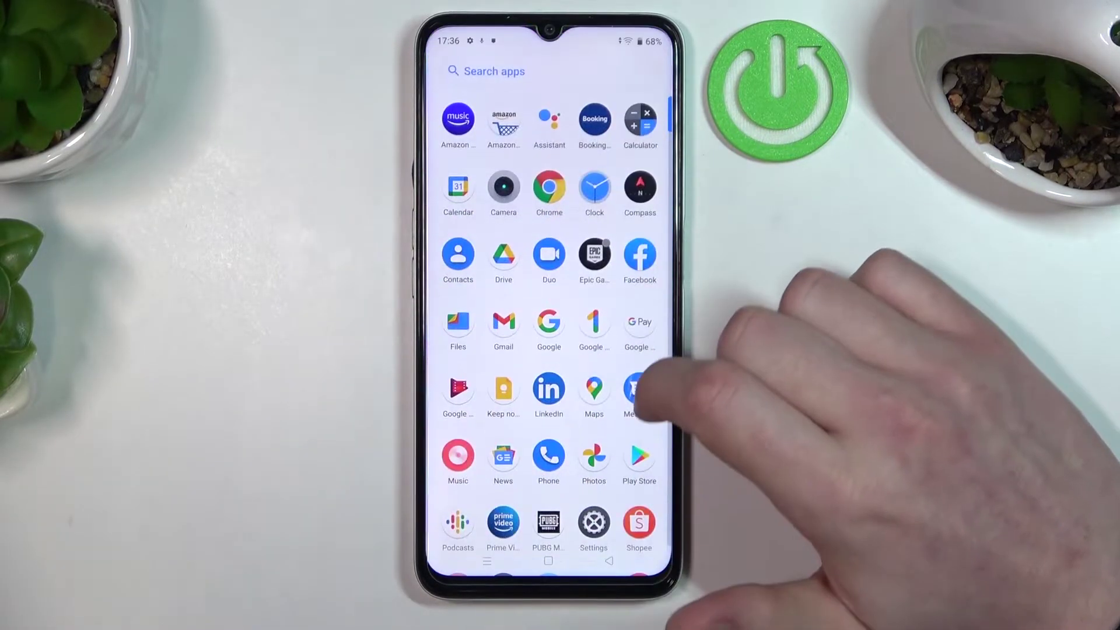
{"action": "left_click", "coordinate": [592, 523]}
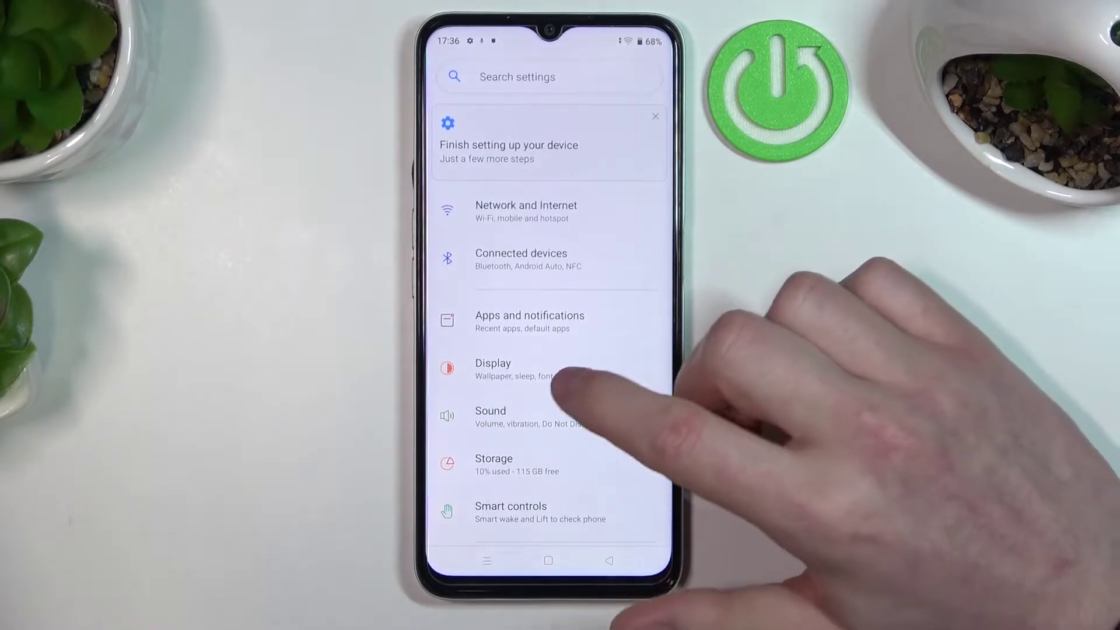
{"action": "left_click", "coordinate": [543, 367]}
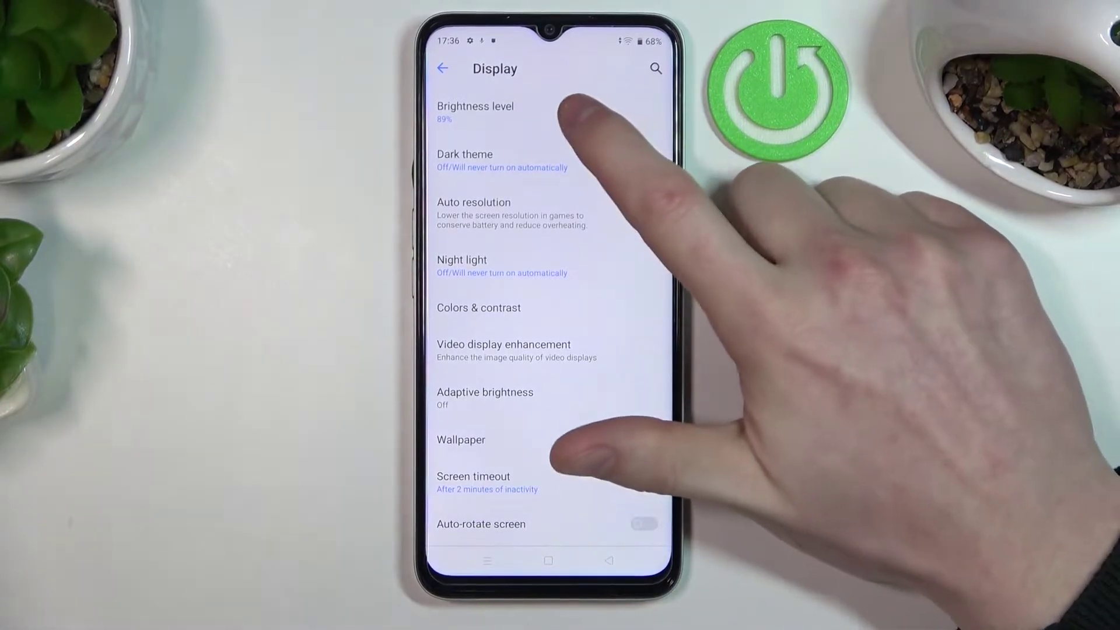
Step: Keep adaptive brightness off and lower the brightness slider from 90% to 86%
{"action": "left_click", "coordinate": [526, 109]}
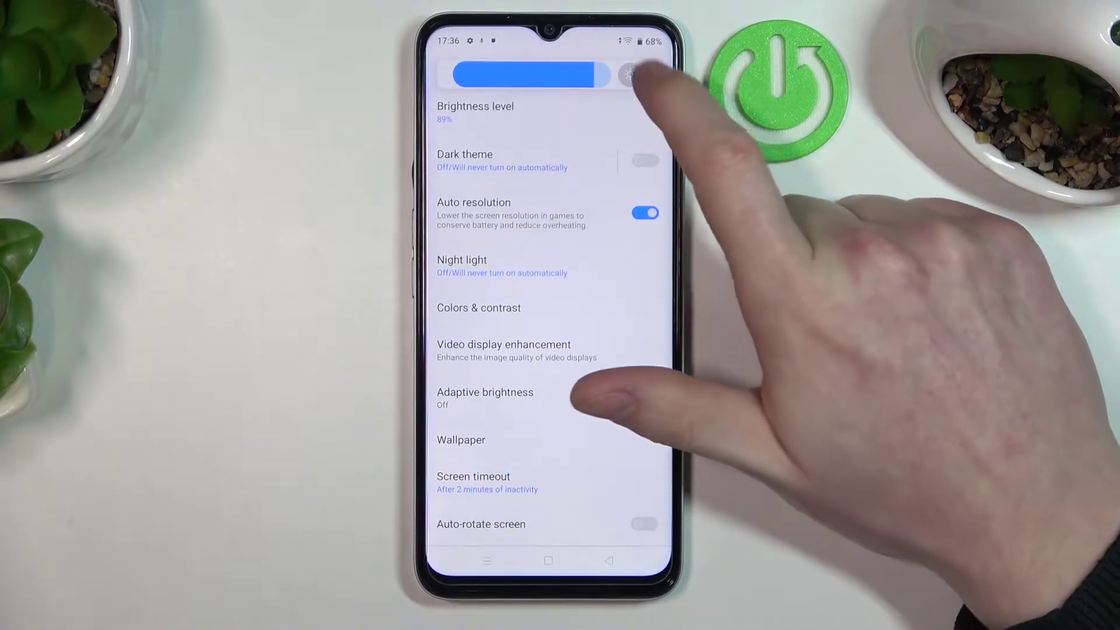
{"action": "left_click_drag", "start_coordinate": [639, 72], "coordinate": [648, 75]}
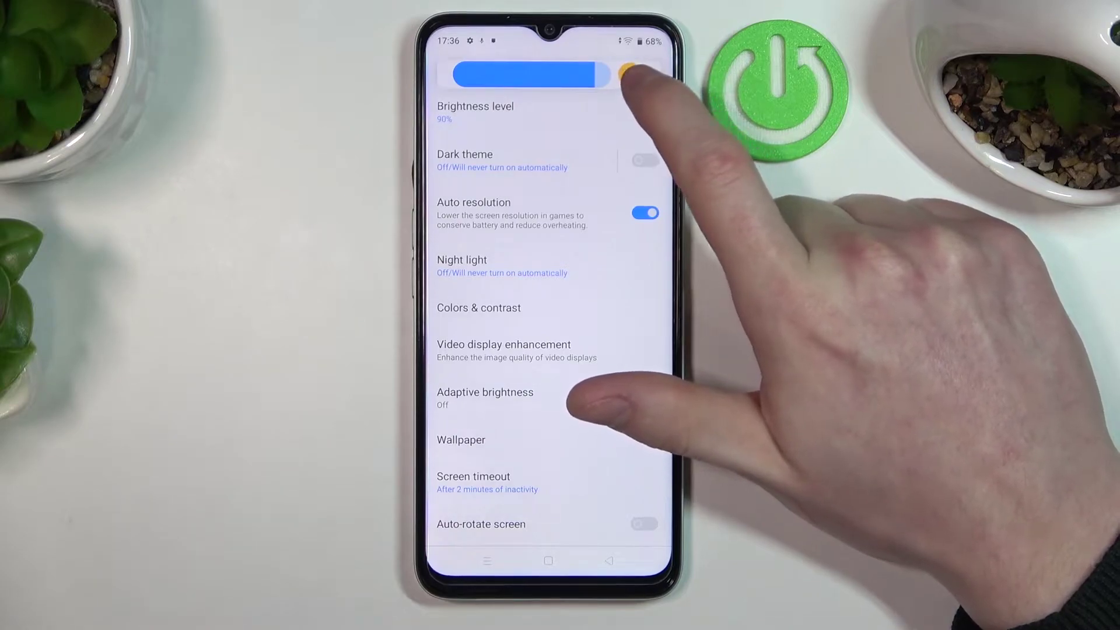
{"action": "left_click", "coordinate": [631, 75]}
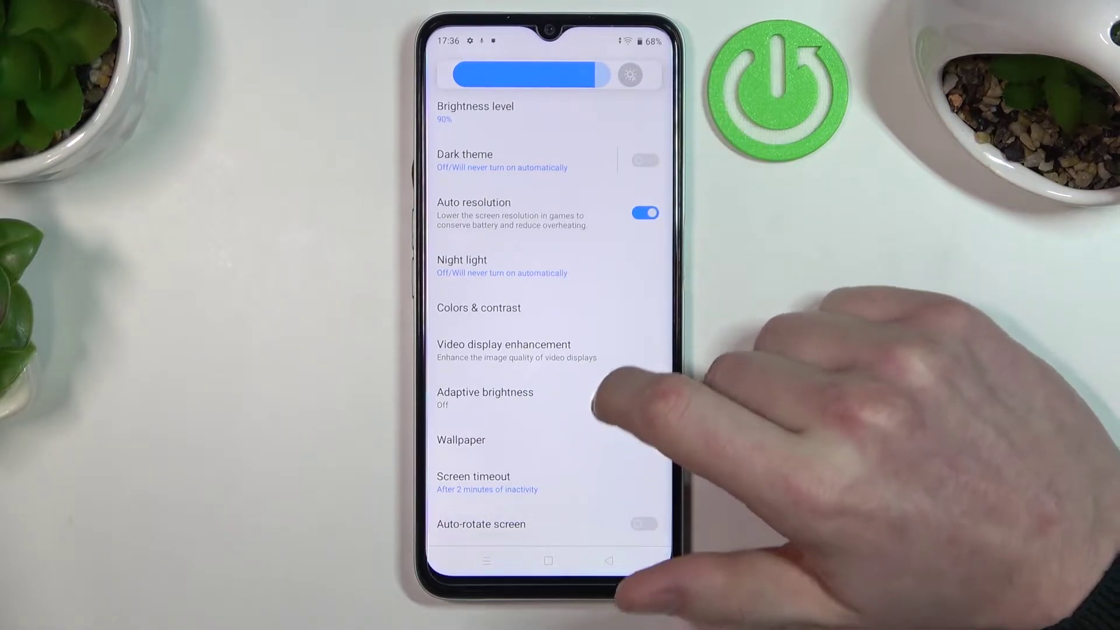
{"action": "left_click", "coordinate": [538, 362]}
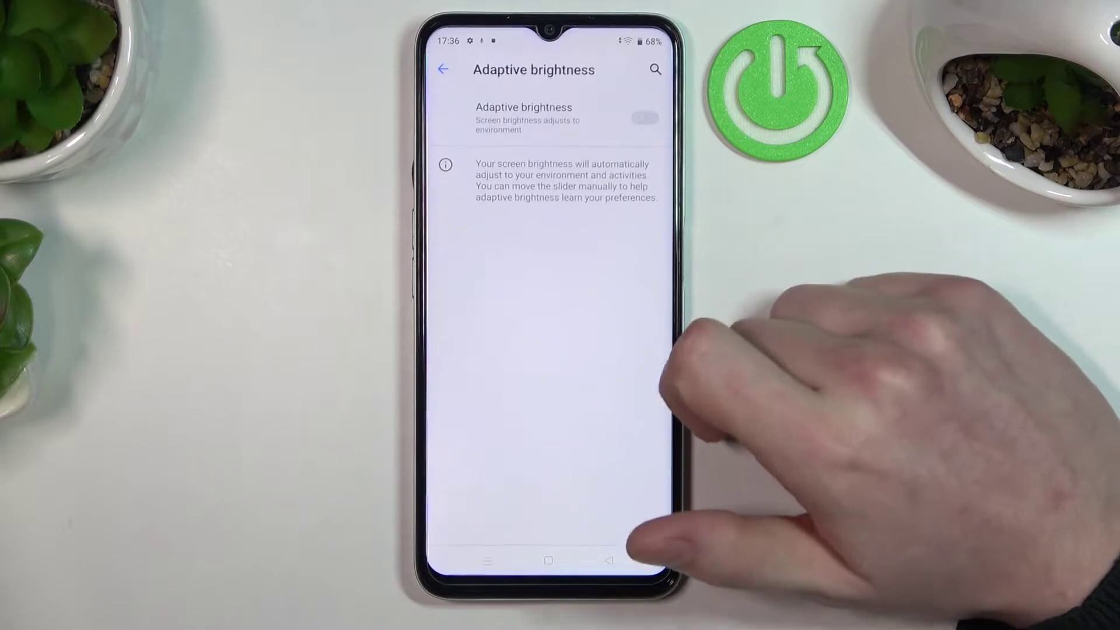
{"action": "left_click", "coordinate": [608, 560]}
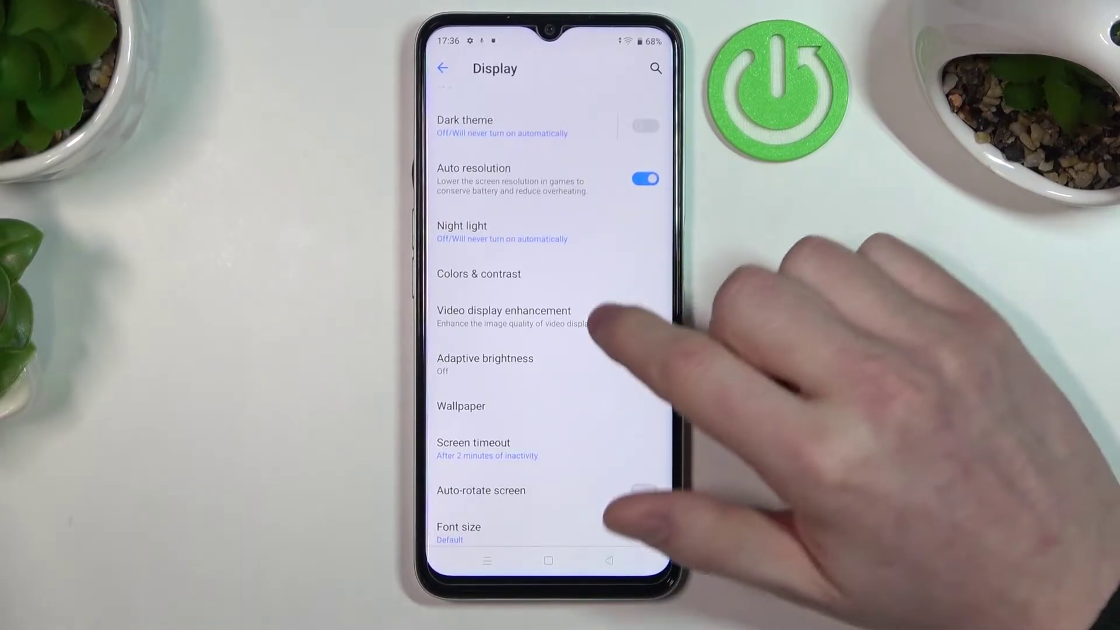
{"action": "scroll", "coordinate": [560, 306], "scroll_direction": "up", "scroll_amount": 2}
{"action": "left_click", "coordinate": [525, 109]}
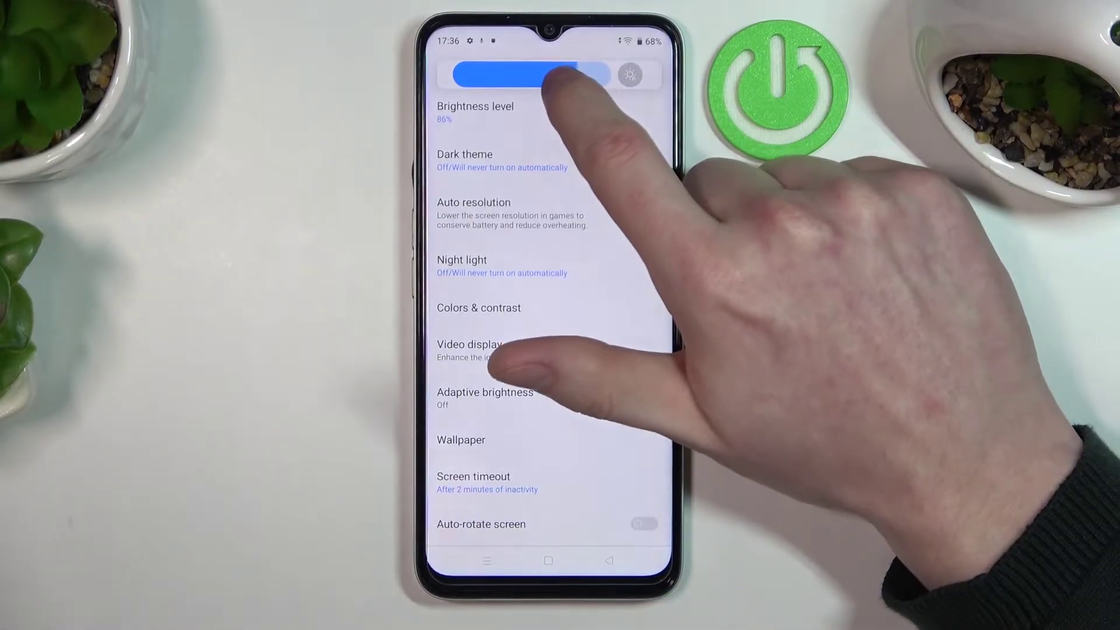
{"action": "mouse_move", "coordinate": [595, 75]}
{"action": "left_mouse_down"}
{"action": "mouse_move", "coordinate": [556, 75]}
{"action": "mouse_move", "coordinate": [588, 75]}
{"action": "left_mouse_up"}
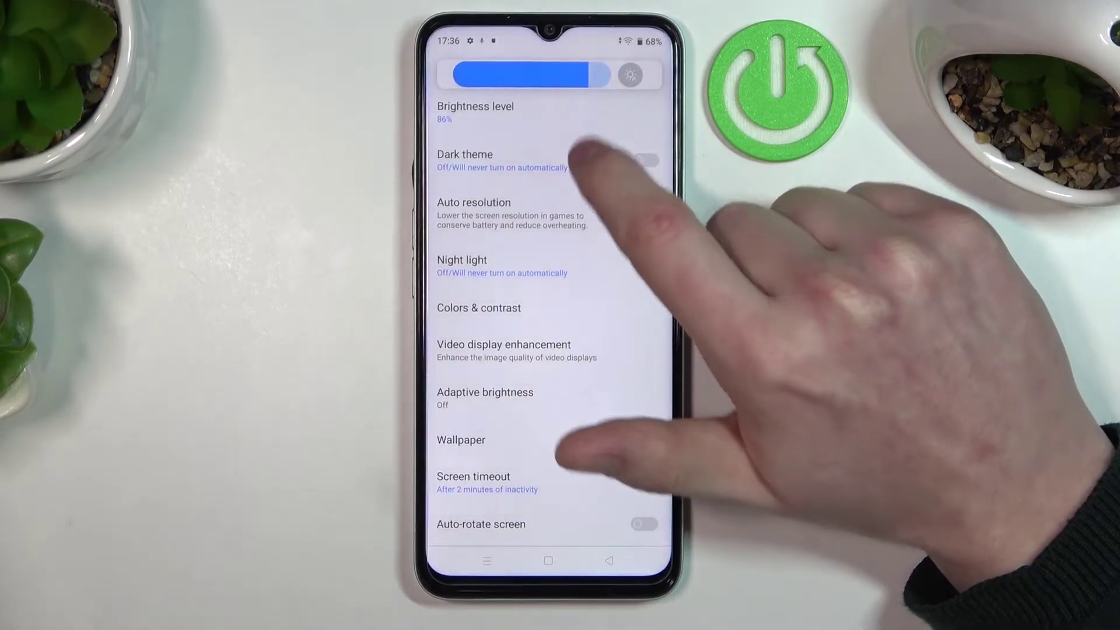
Step: Switch the Dark theme toggle on and the Auto resolution toggle off
{"action": "left_click", "coordinate": [644, 160]}
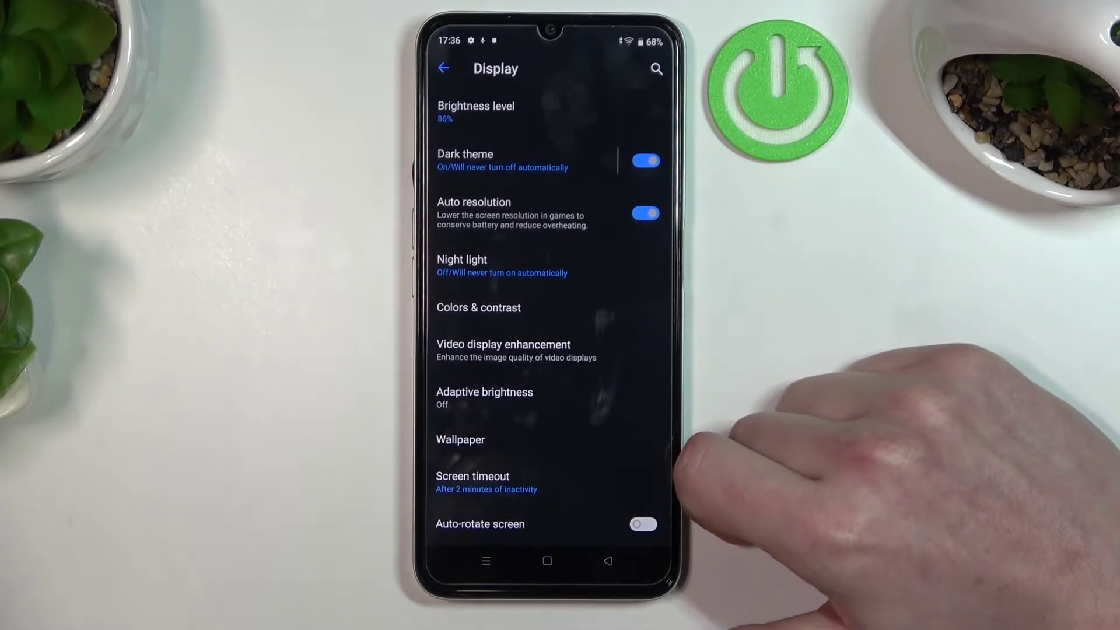
{"action": "scroll", "coordinate": [577, 360], "scroll_direction": "down", "scroll_amount": 1}
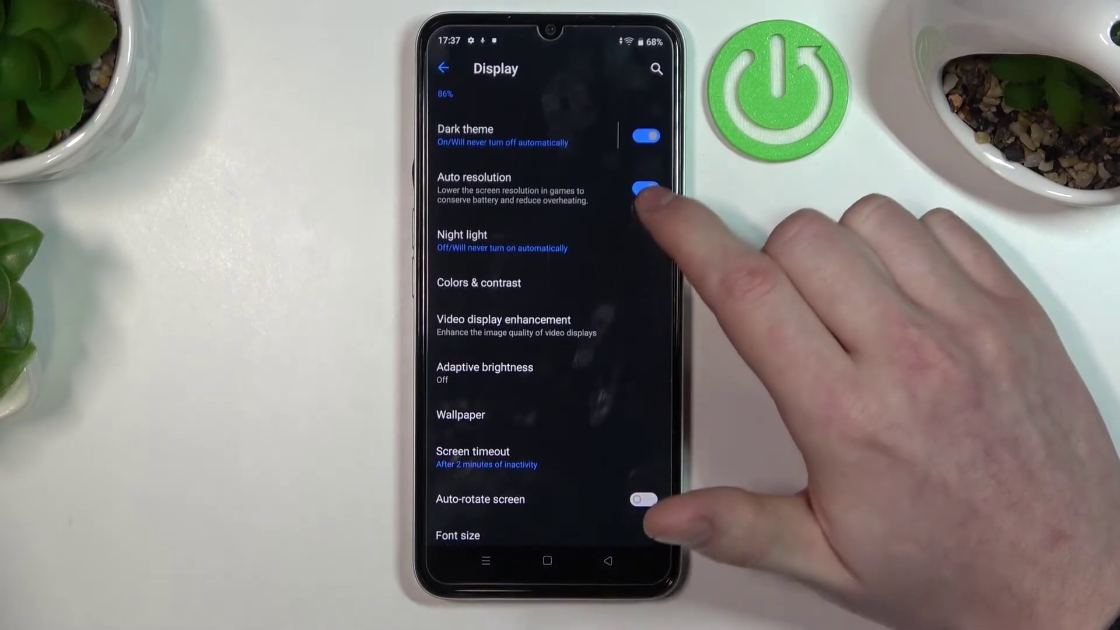
{"action": "left_click", "coordinate": [642, 188]}
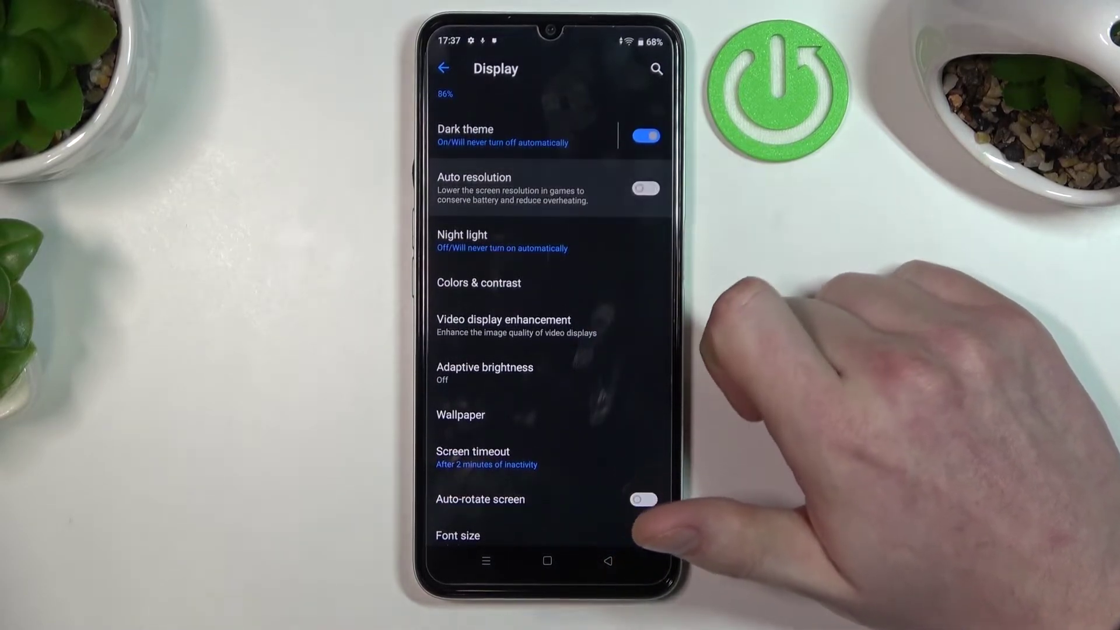
{"action": "scroll", "coordinate": [612, 367], "scroll_direction": "up", "scroll_amount": 1}
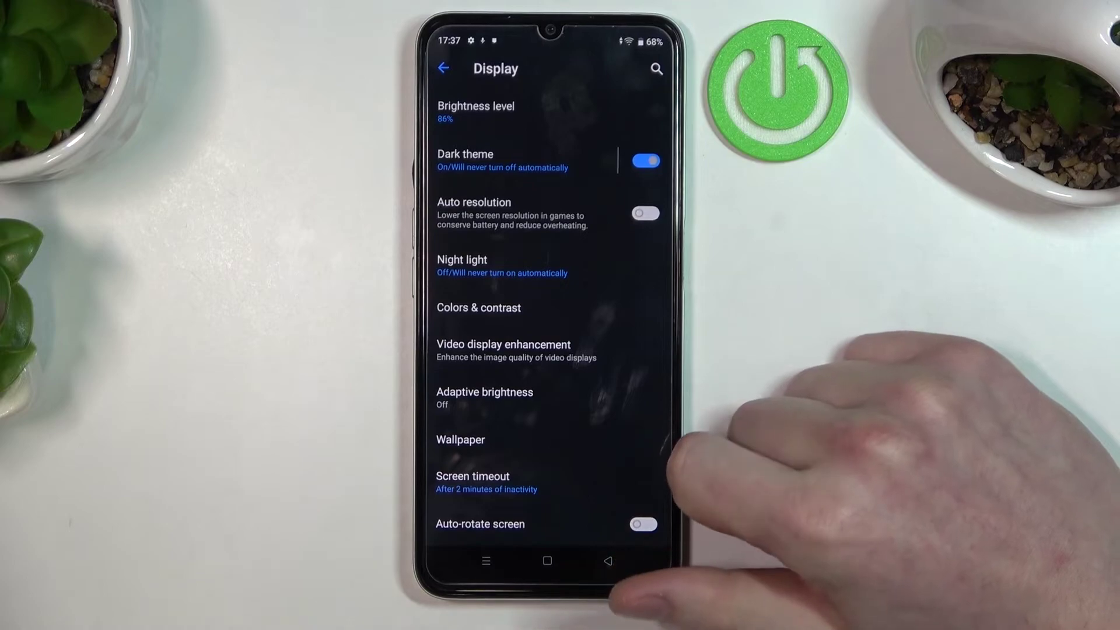
{"action": "scroll", "coordinate": [622, 371], "scroll_direction": "down", "scroll_amount": 1}
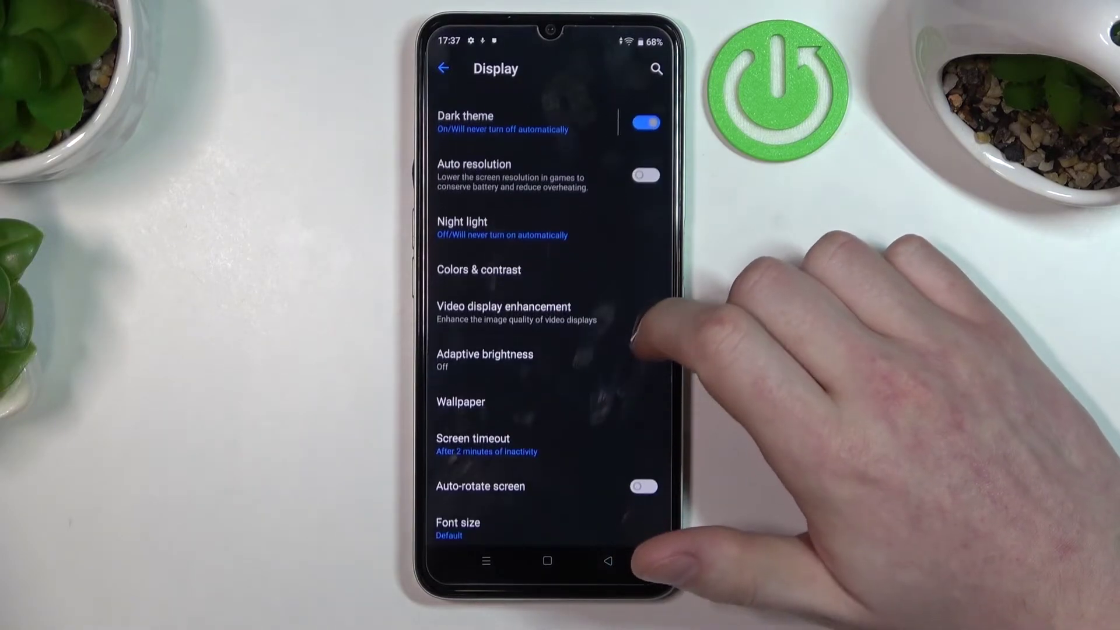
{"action": "scroll", "coordinate": [617, 367], "scroll_direction": "down", "scroll_amount": 1}
{"action": "scroll", "coordinate": [604, 359], "scroll_direction": "down", "scroll_amount": 2}
Step: Change the screen timeout from 2 minutes to 10 minutes
{"action": "left_click", "coordinate": [585, 349]}
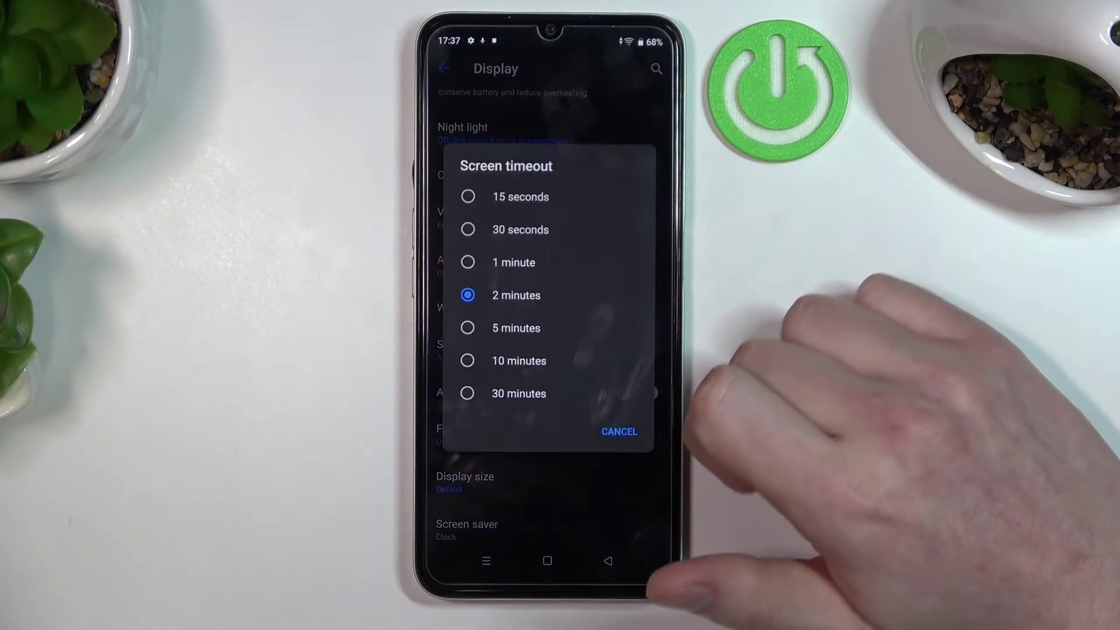
{"action": "left_click", "coordinate": [512, 327]}
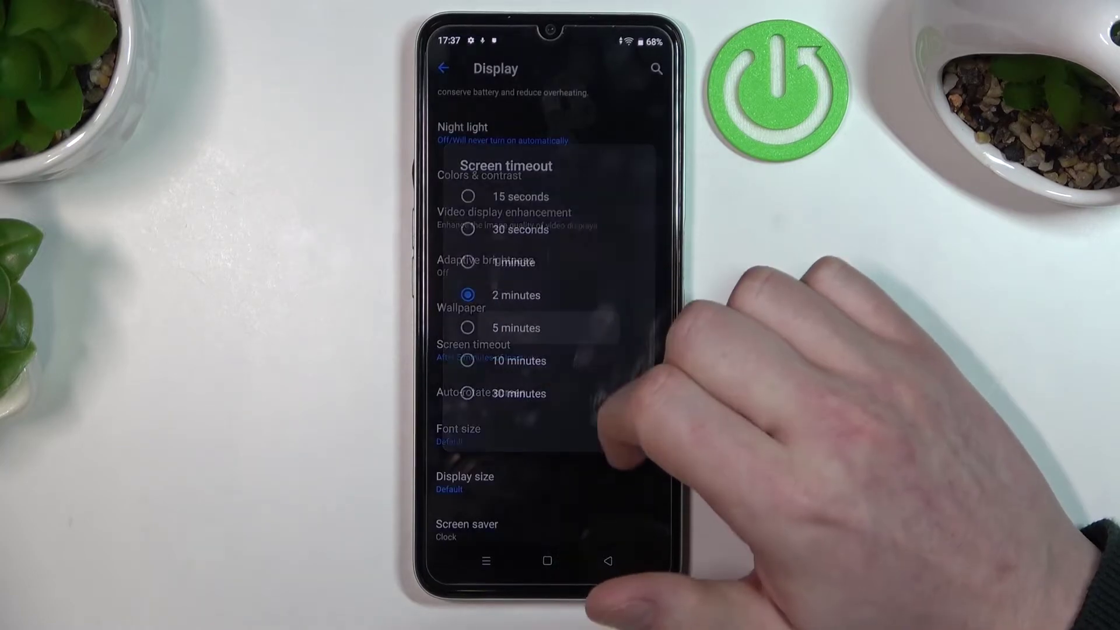
{"action": "left_click", "coordinate": [537, 346]}
{"action": "left_click", "coordinate": [528, 327]}
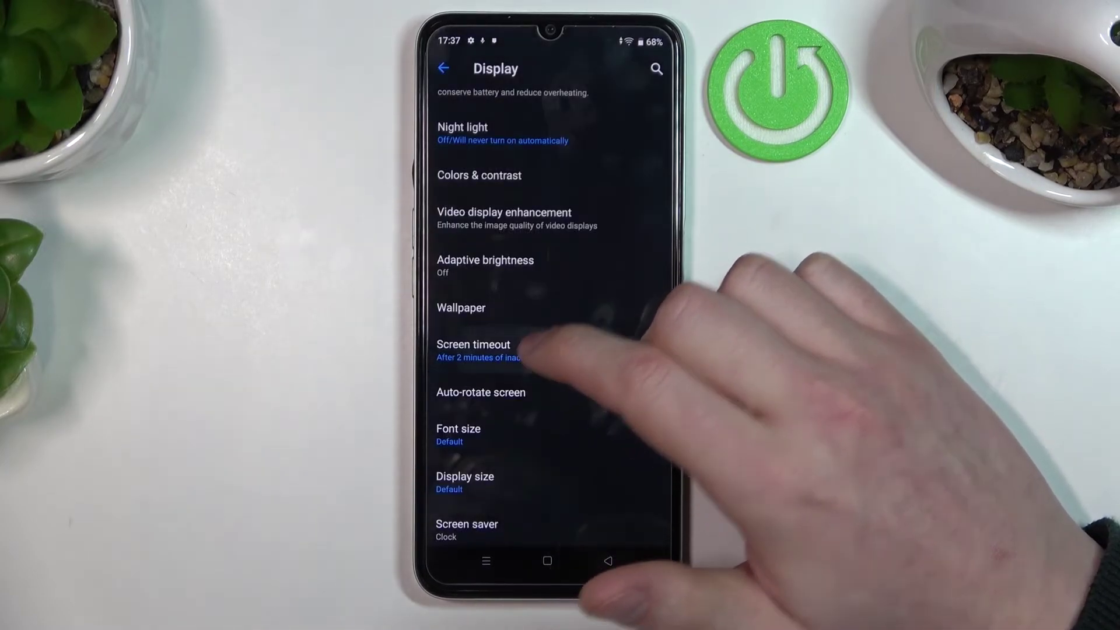
{"action": "left_click", "coordinate": [525, 348]}
{"action": "left_click", "coordinate": [620, 428]}
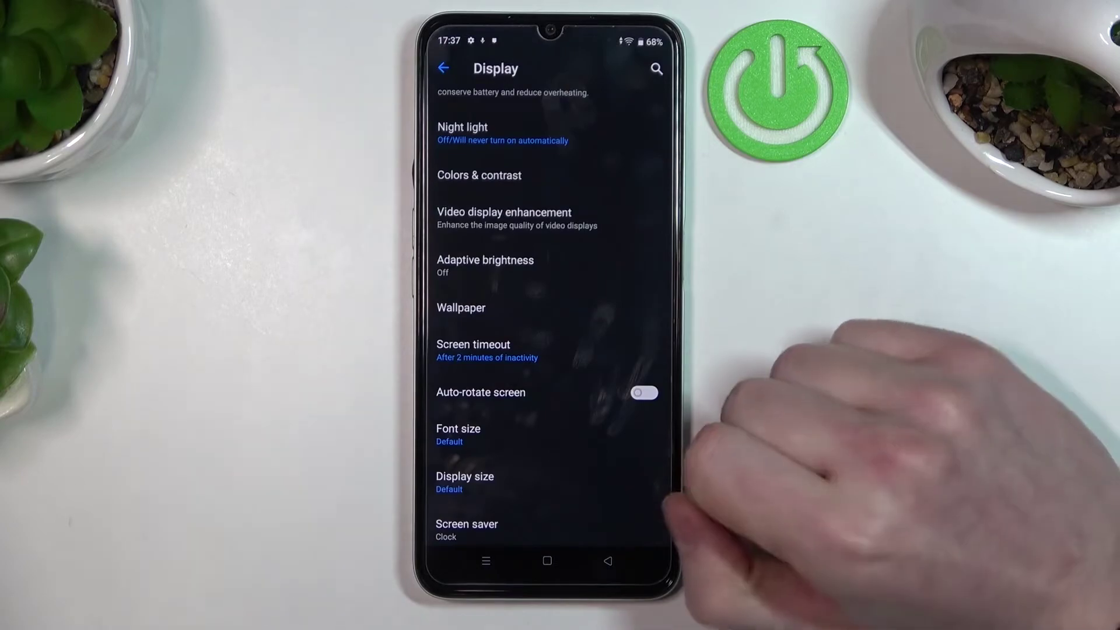
{"action": "left_click", "coordinate": [613, 351]}
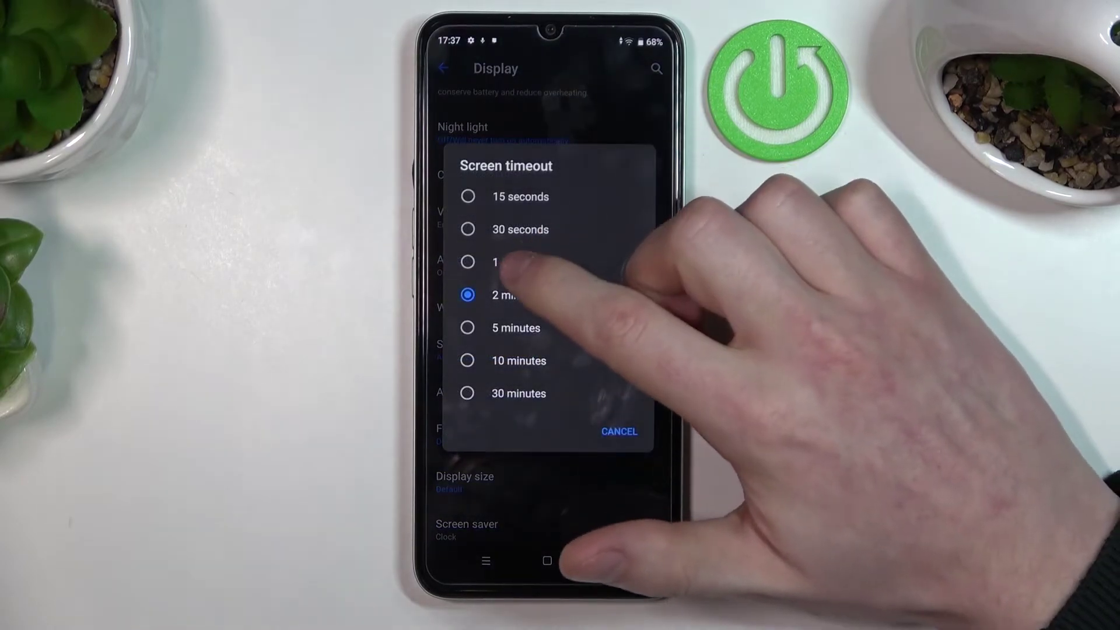
{"action": "left_click", "coordinate": [516, 262]}
{"action": "left_click", "coordinate": [577, 350]}
{"action": "left_click", "coordinate": [520, 361]}
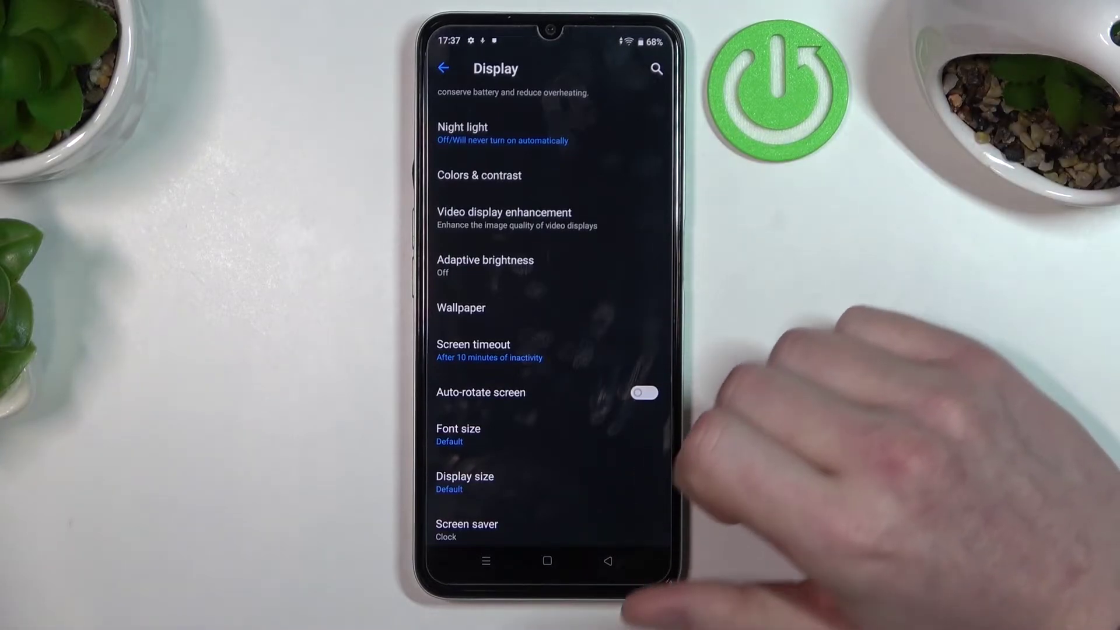
{"action": "scroll", "coordinate": [590, 451], "scroll_direction": "down", "scroll_amount": 1}
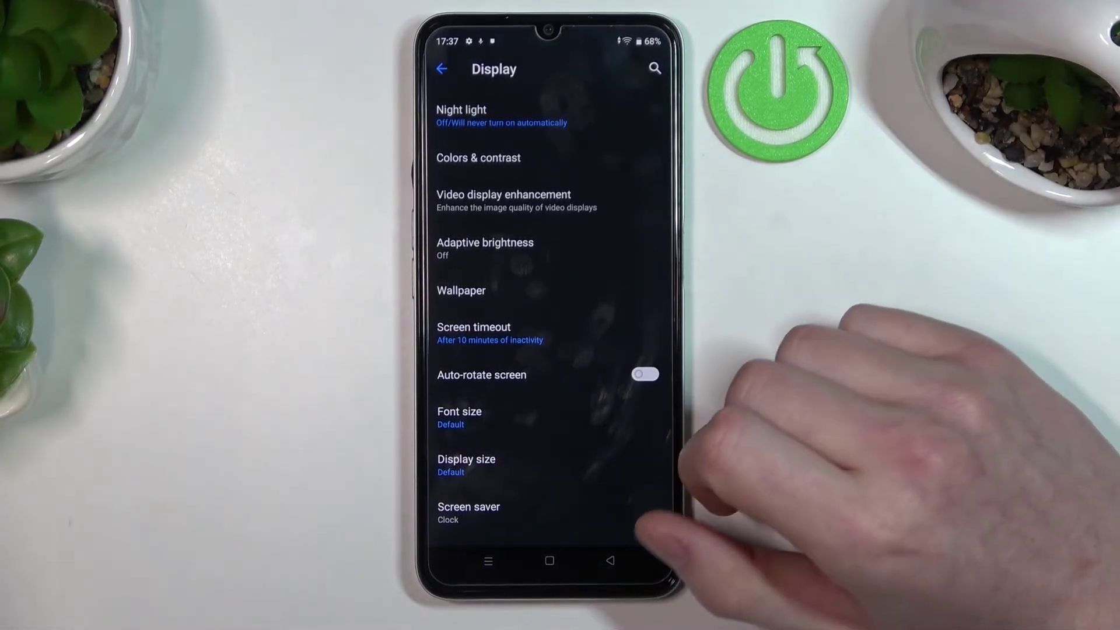
{"action": "scroll", "coordinate": [613, 464], "scroll_direction": "down", "scroll_amount": 2}
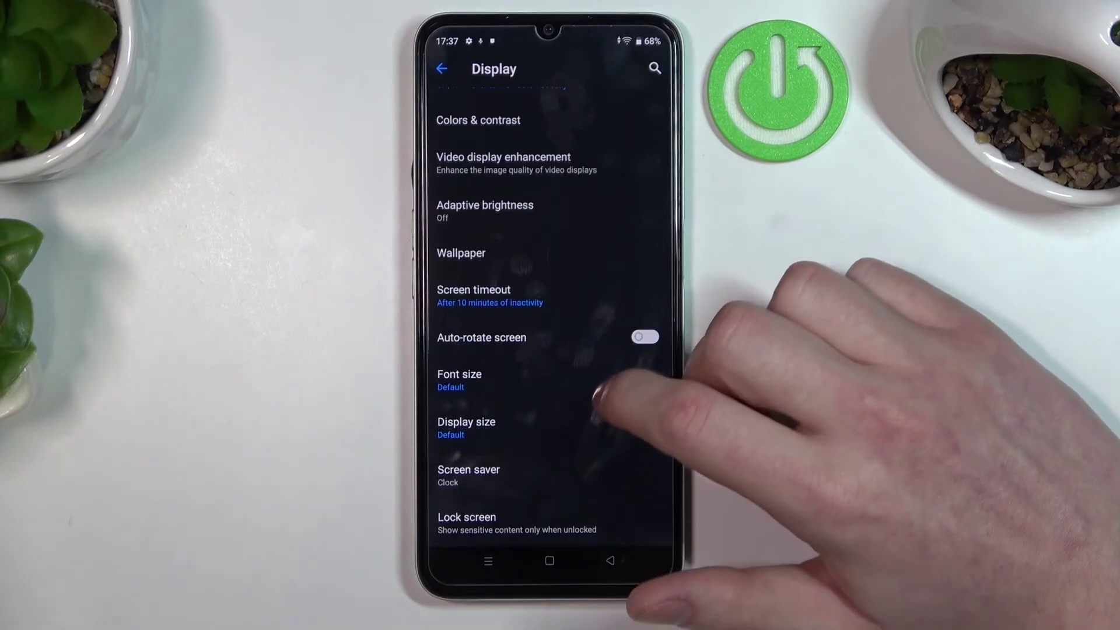
Step: Move the Display size slider to its leftmost Small step, then return to Display settings
{"action": "left_click", "coordinate": [526, 427]}
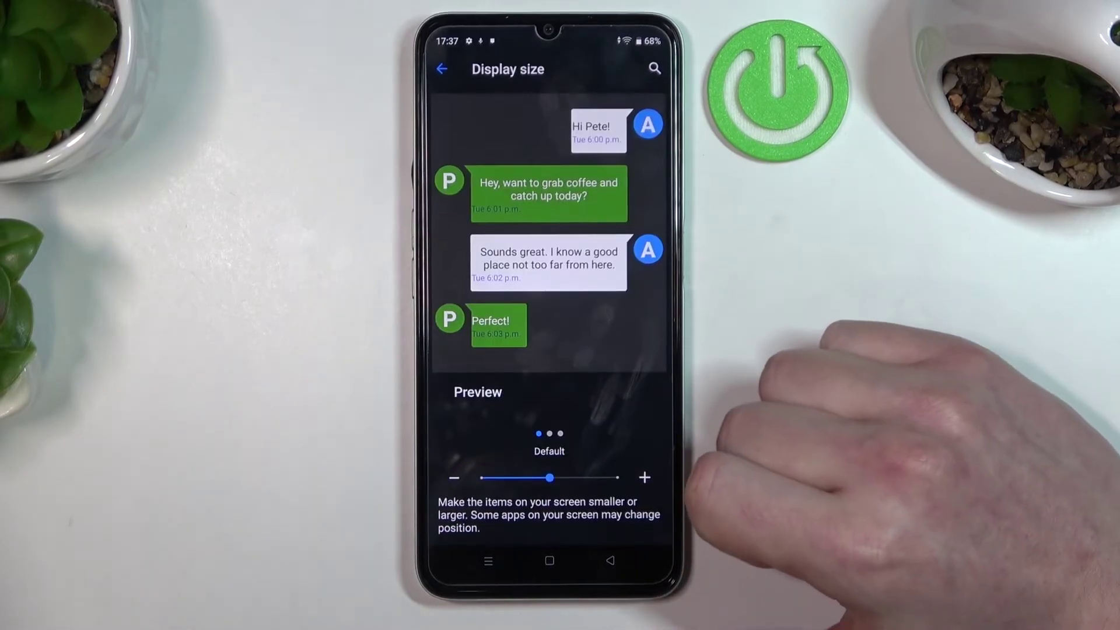
{"action": "left_click_drag", "start_coordinate": [538, 478], "coordinate": [479, 479]}
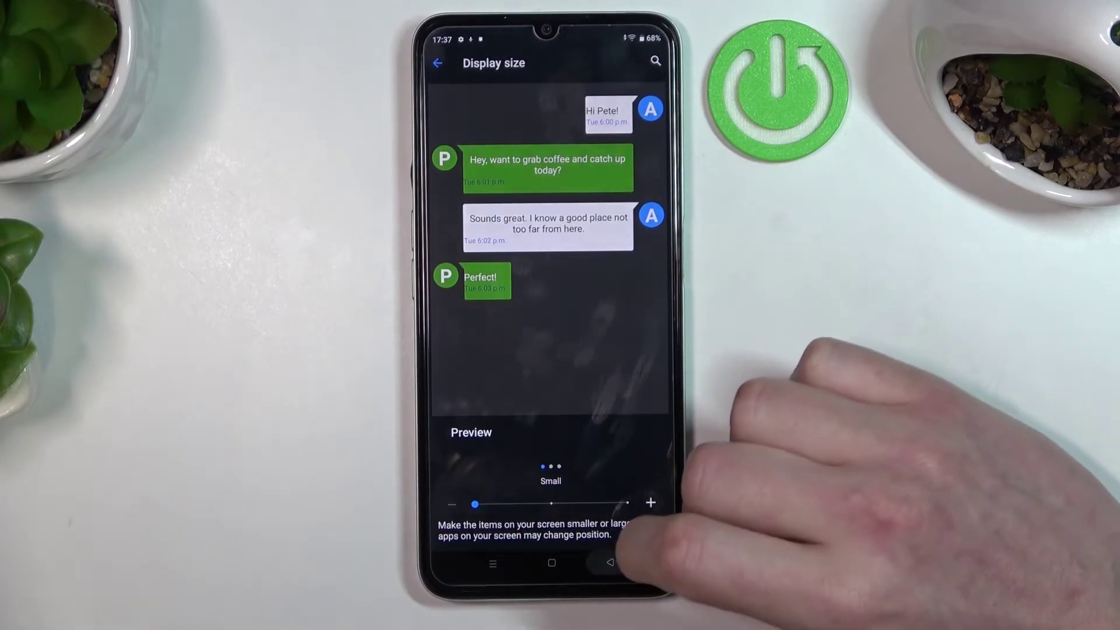
{"action": "left_click", "coordinate": [610, 562]}
{"action": "scroll", "coordinate": [613, 420], "scroll_direction": "up", "scroll_amount": 2}
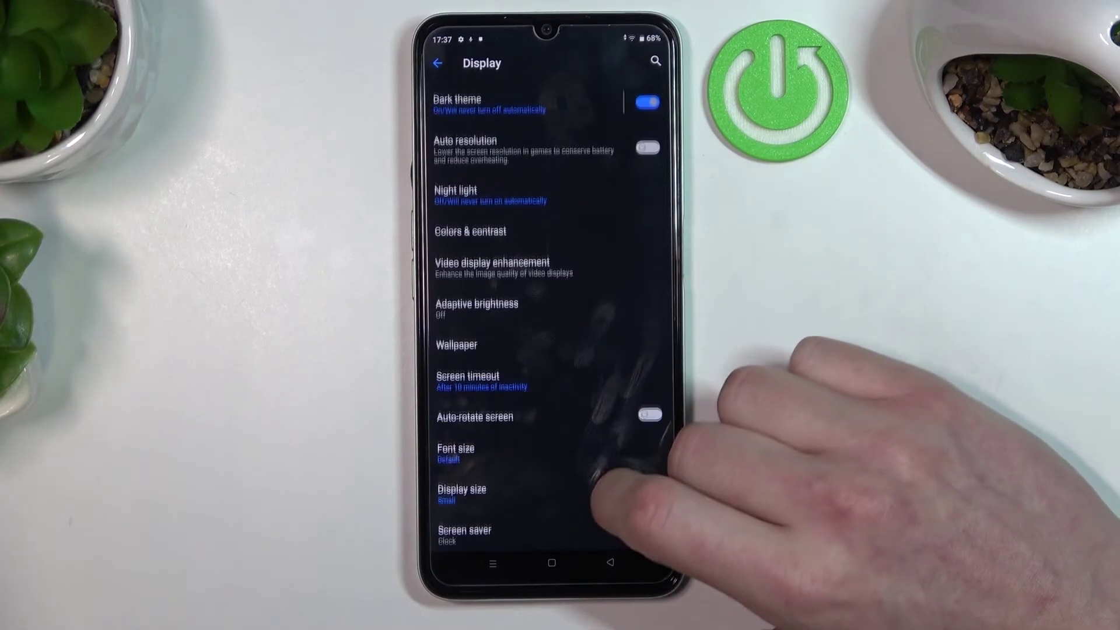
{"action": "scroll", "coordinate": [625, 488], "scroll_direction": "down", "scroll_amount": 2}
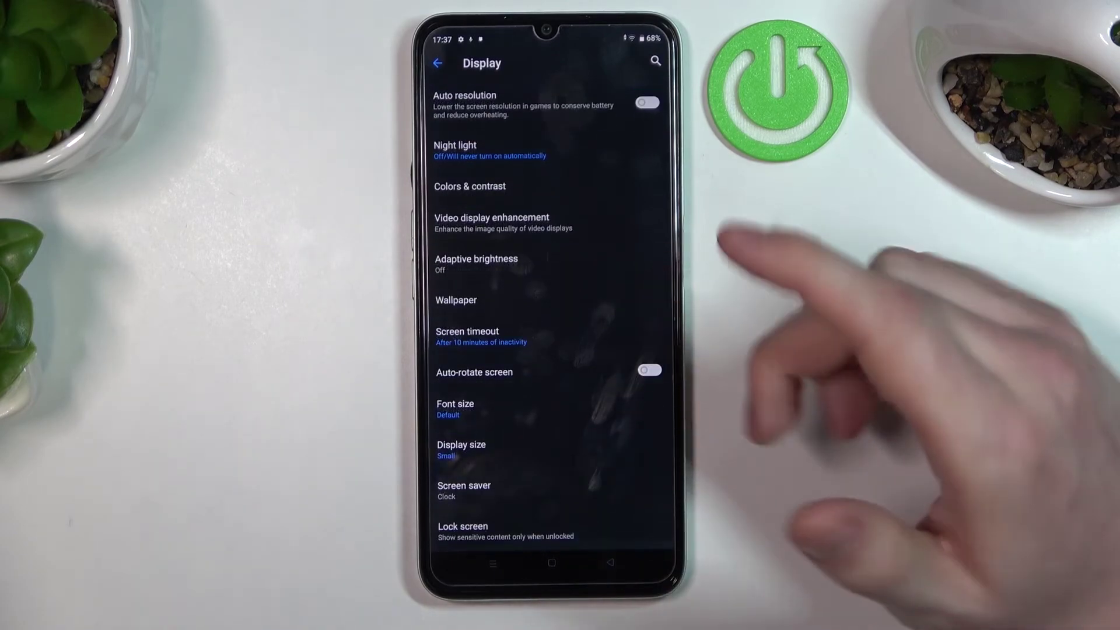
{"action": "scroll", "coordinate": [578, 433], "scroll_direction": "up", "scroll_amount": 1}
{"action": "scroll", "coordinate": [657, 359], "scroll_direction": "down", "scroll_amount": 1}
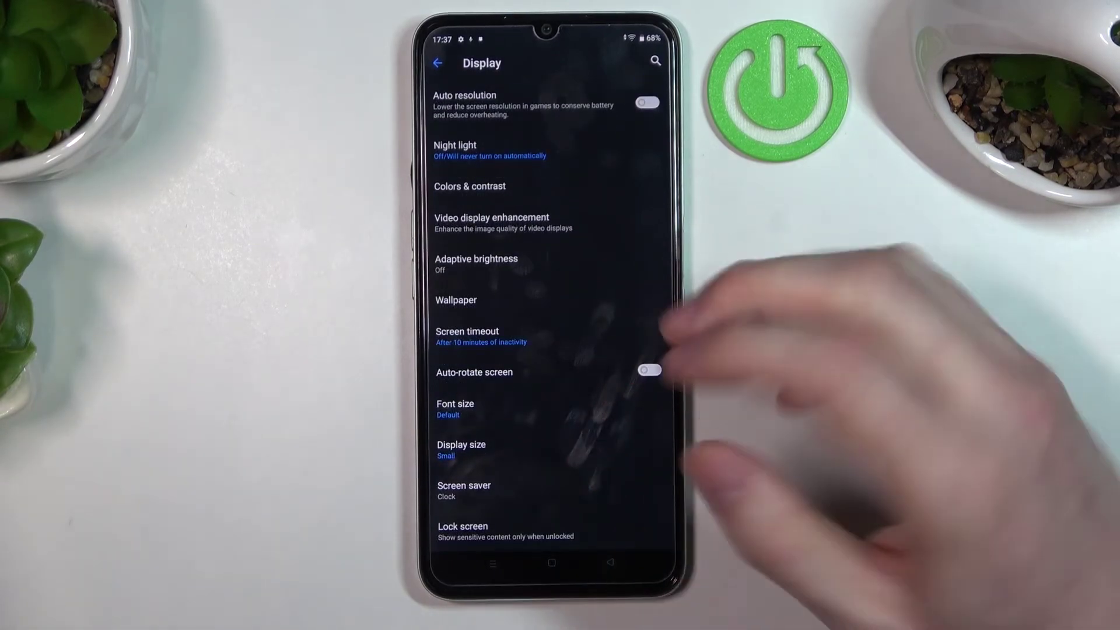